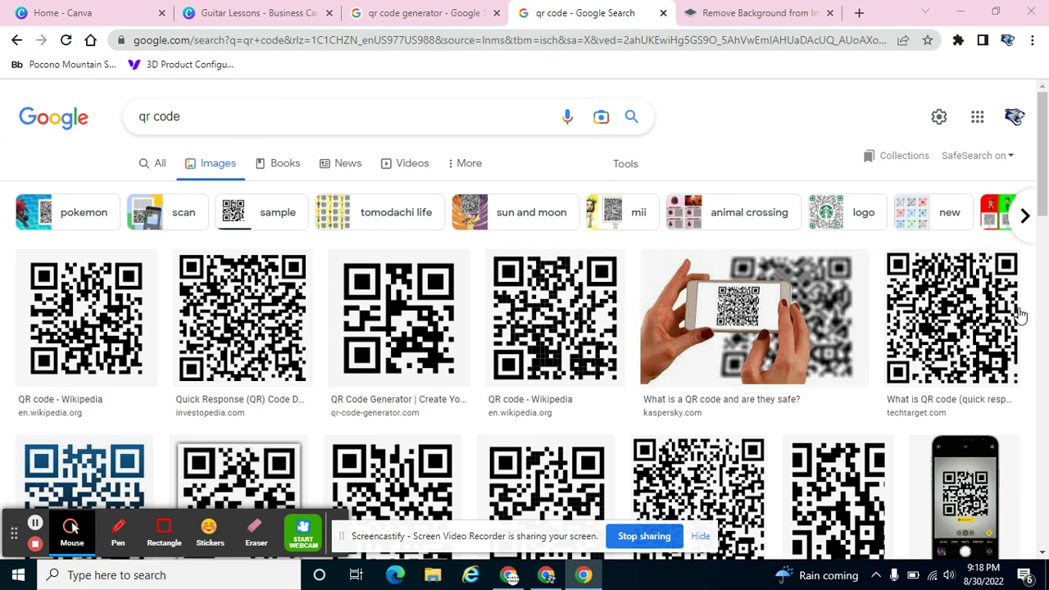
Close the 'qr code' image search tab, keeping the 'qr code generator' results open.
left_click(661, 14)
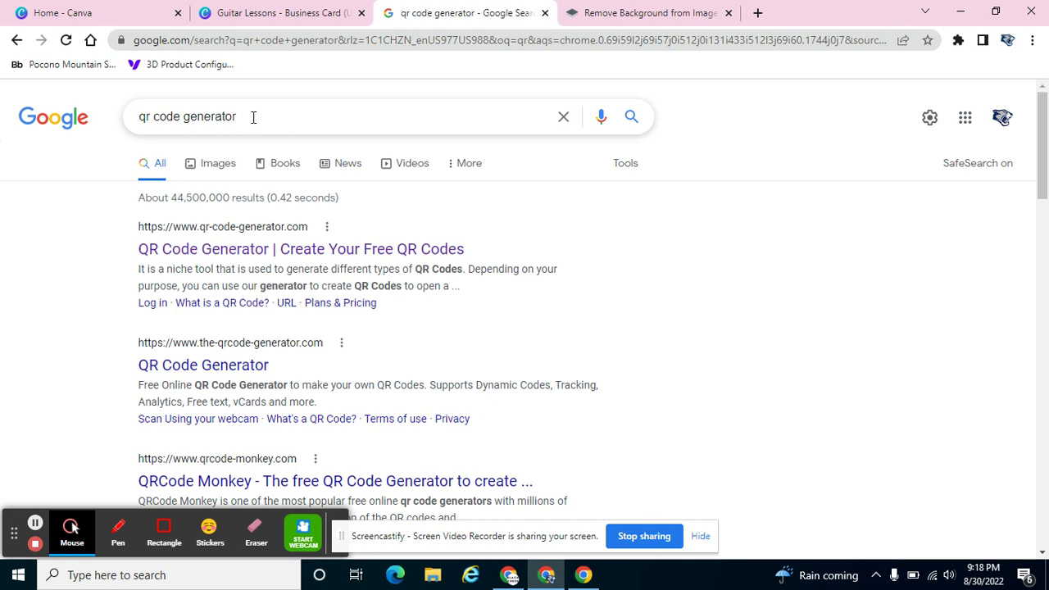
Open qr-code-generator.com and start a website-link QR code in its URL entry box.
left_click(251, 249)
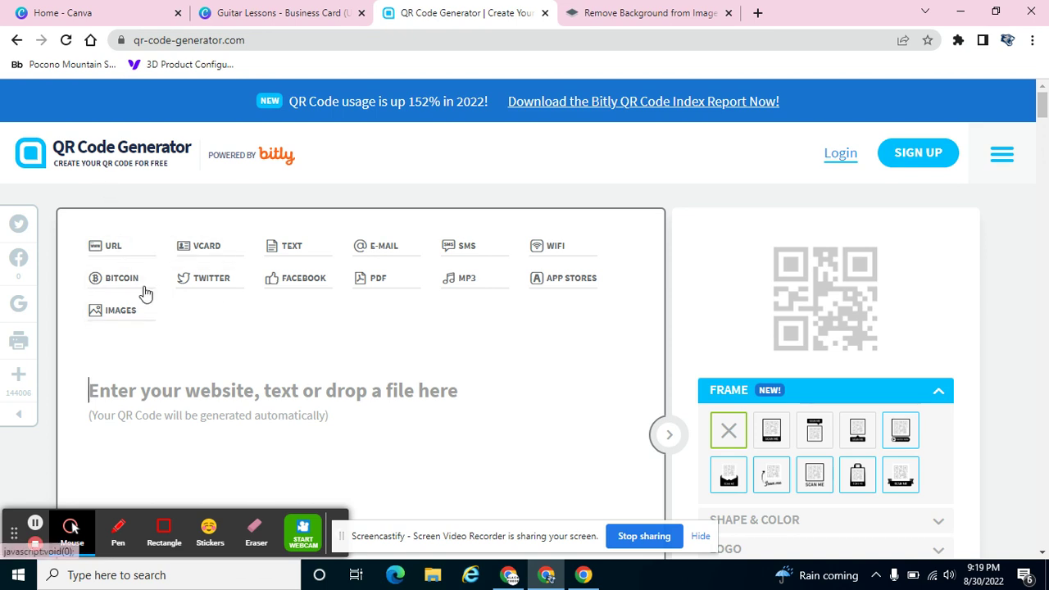
left_click(119, 253)
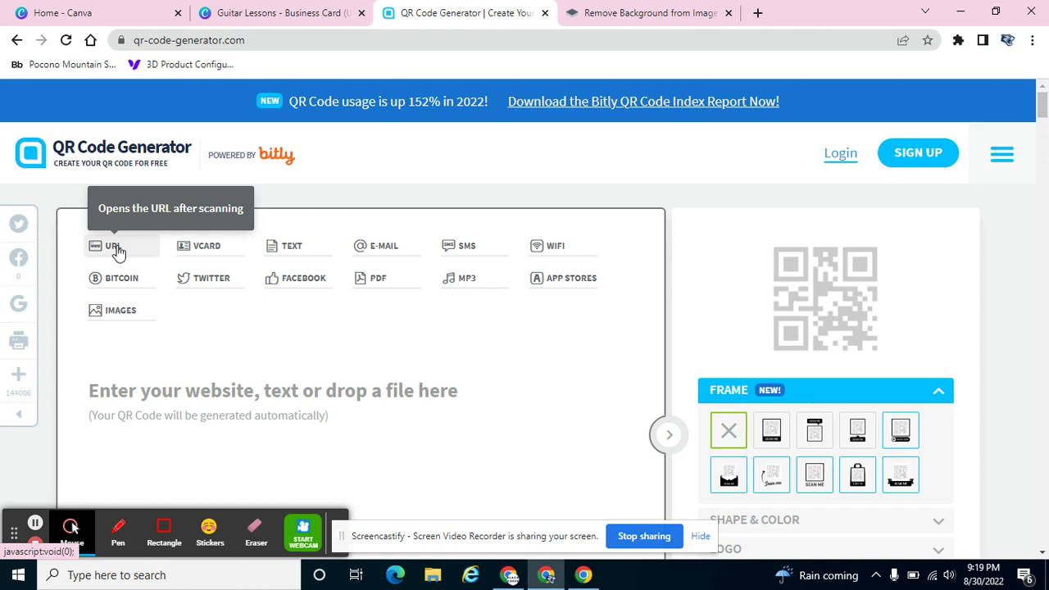
Open fb.com/blackcreeksharables in a new tab and copy the page's full web address.
left_click(756, 22)
type("fb")
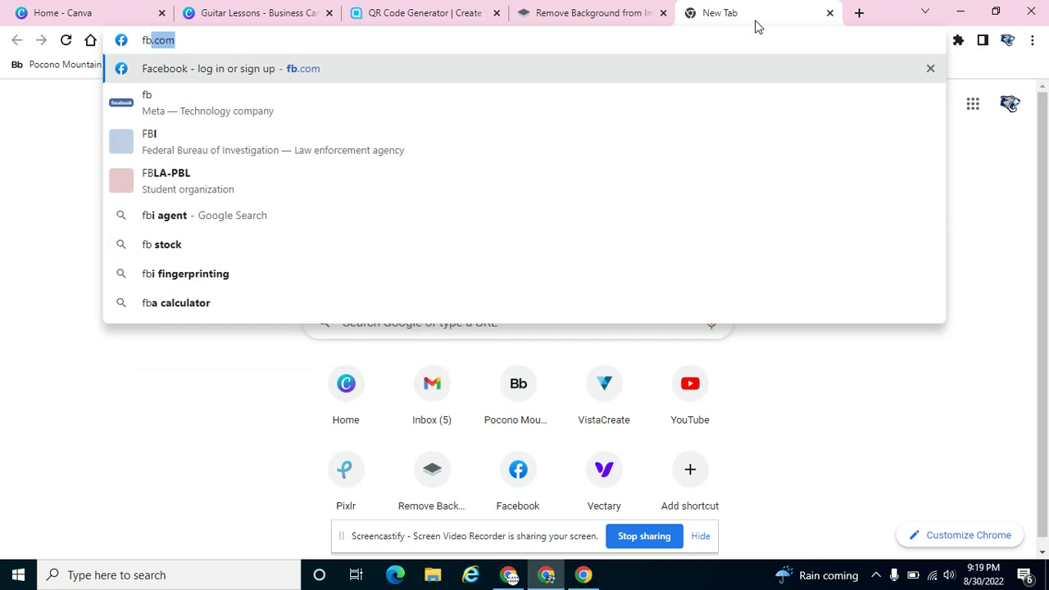
type(".com")
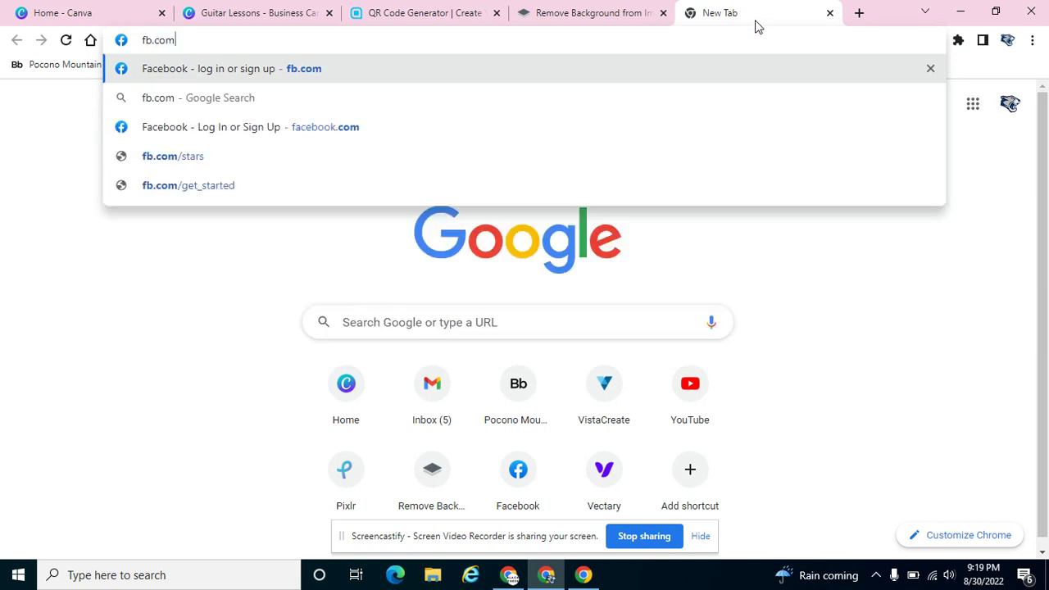
type("/blackcr")
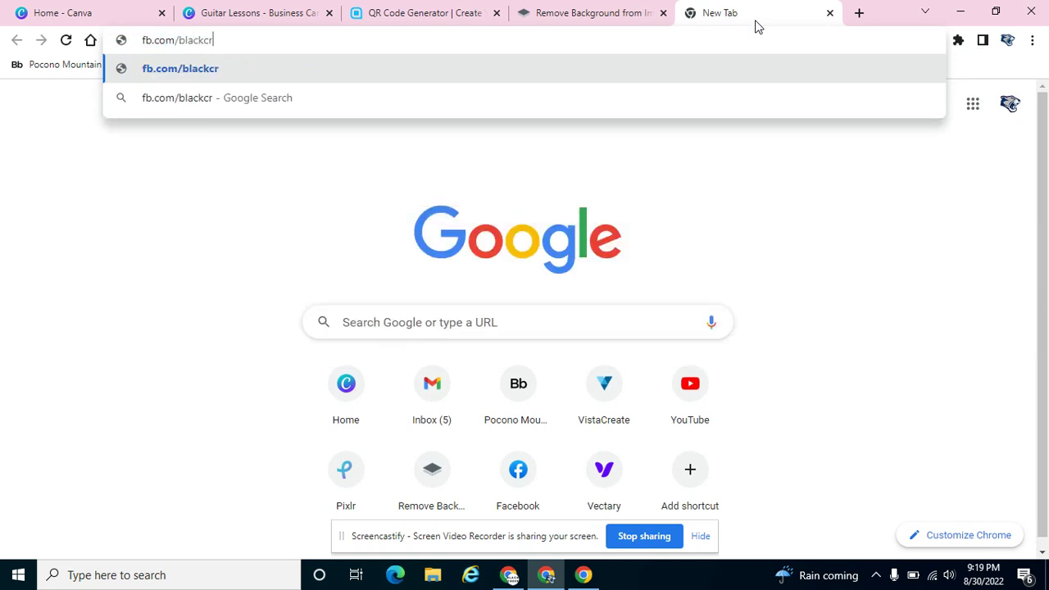
type("eeksharables")
key("Return")
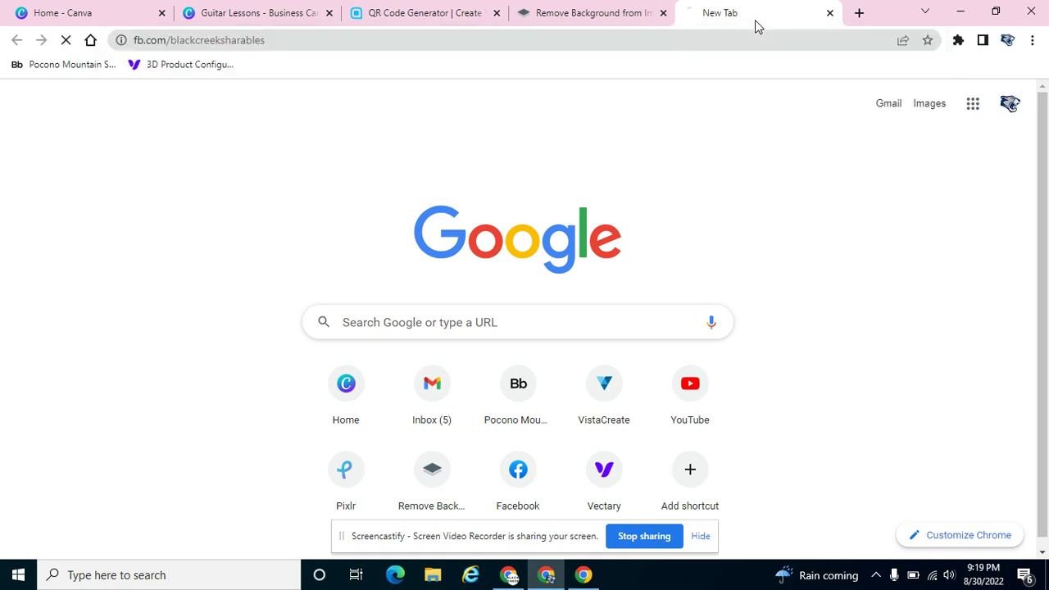
left_click(263, 40)
key("ctrl+c")
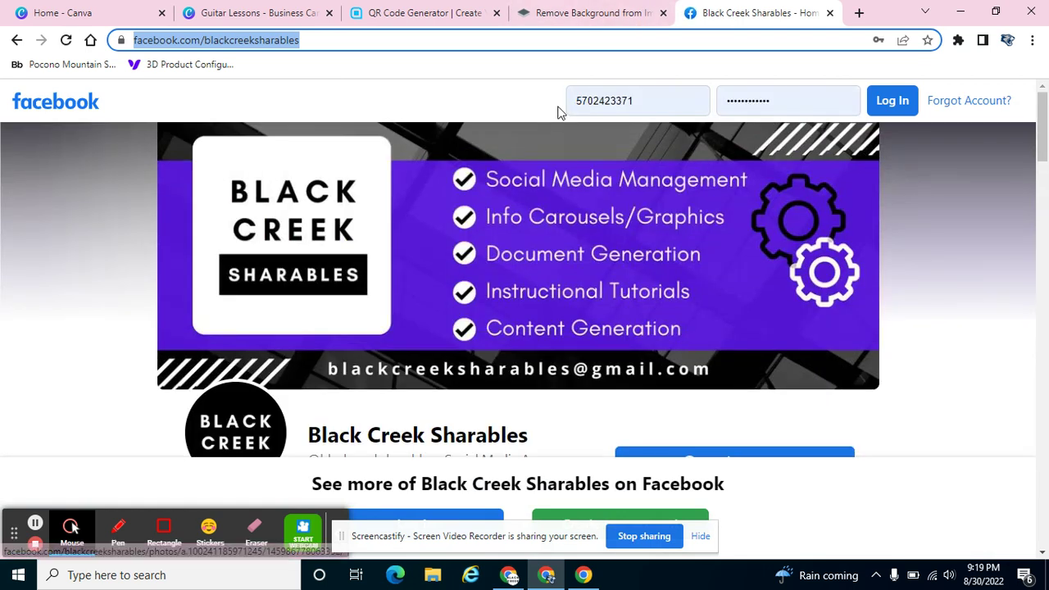
Paste the Black Creek Sharables Facebook address into the generator's website field.
left_click(405, 13)
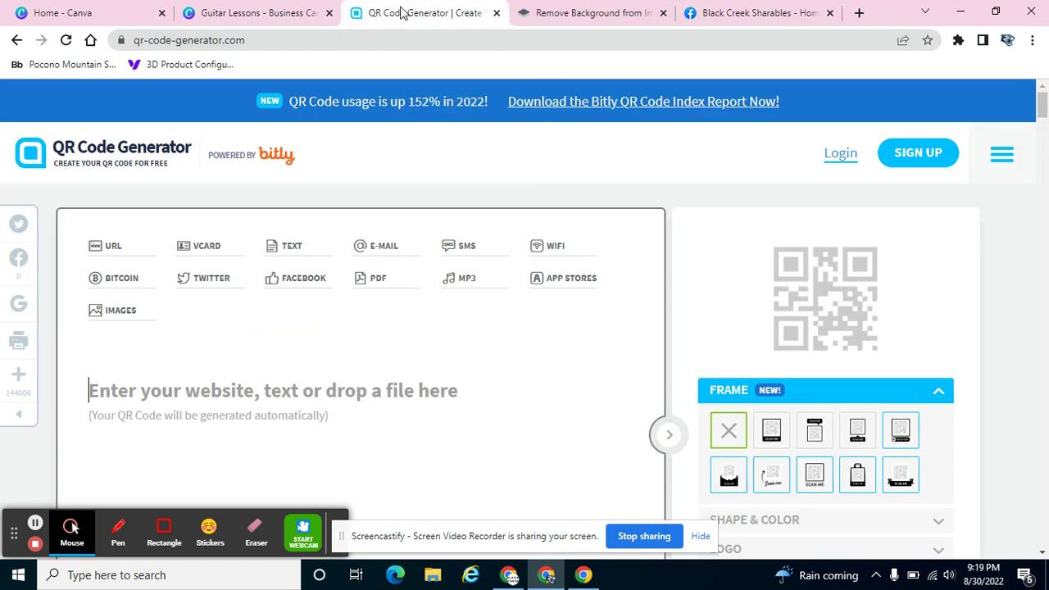
left_click(322, 390)
type("v")
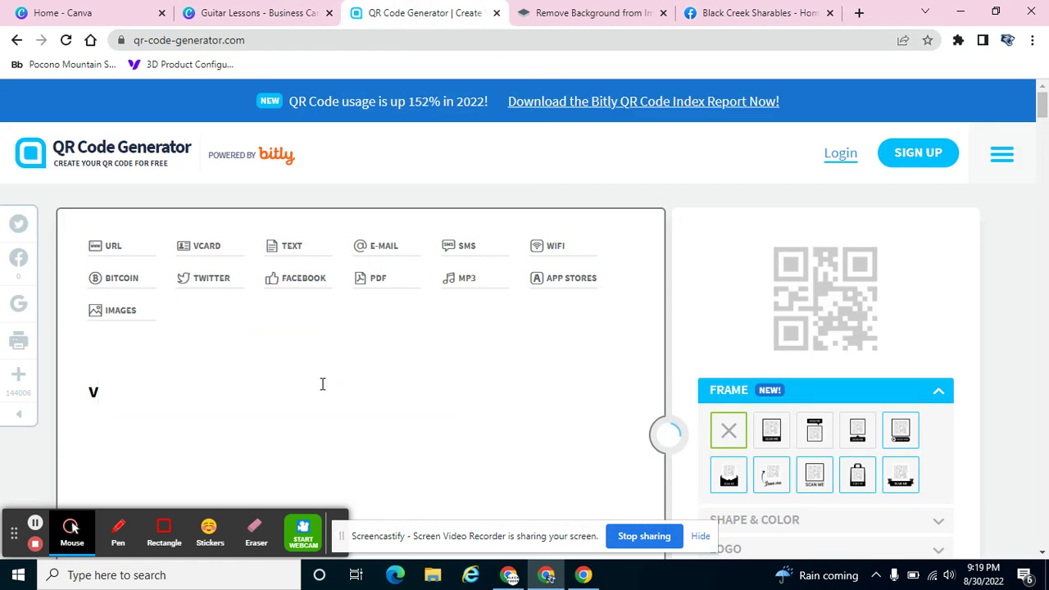
key("BackSpace")
key("ctrl+v")
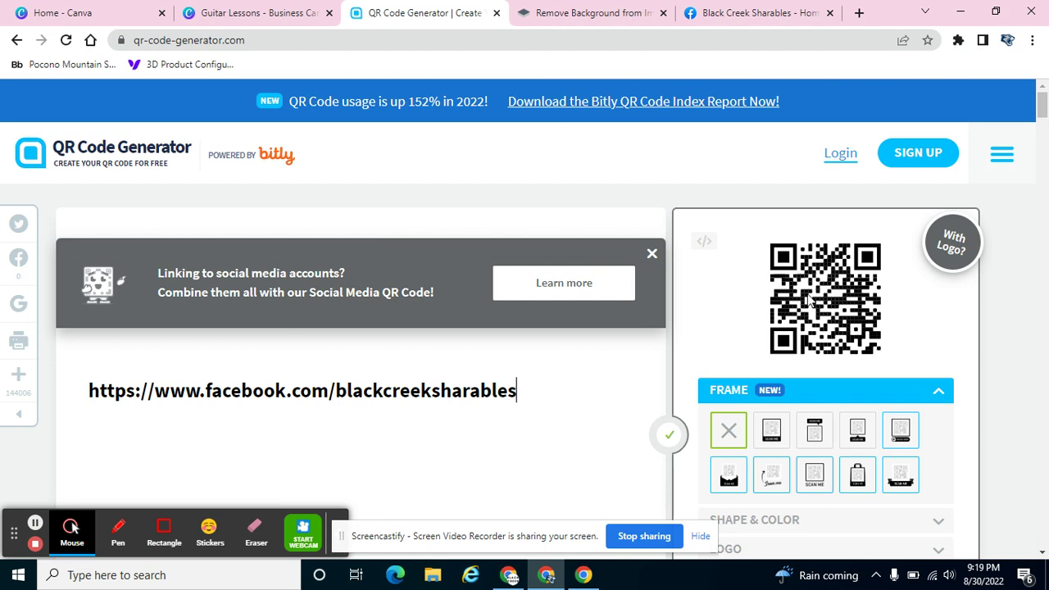
Download the generated QR code as a JPG and dismiss the upgrade popup.
scroll(807, 315, "down", 1)
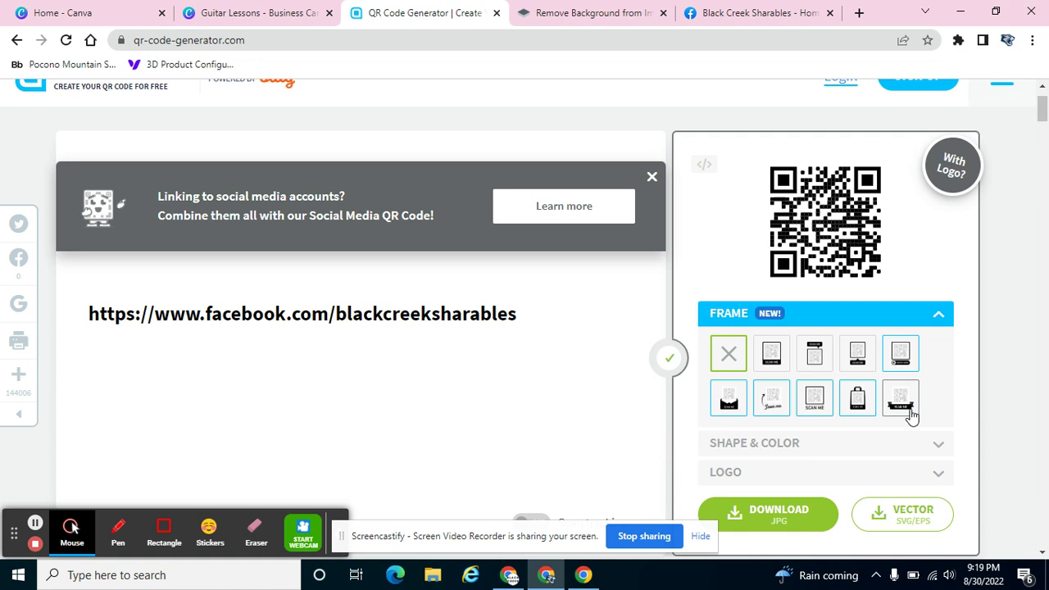
scroll(916, 414, "down", 1)
scroll(916, 413, "down", 1)
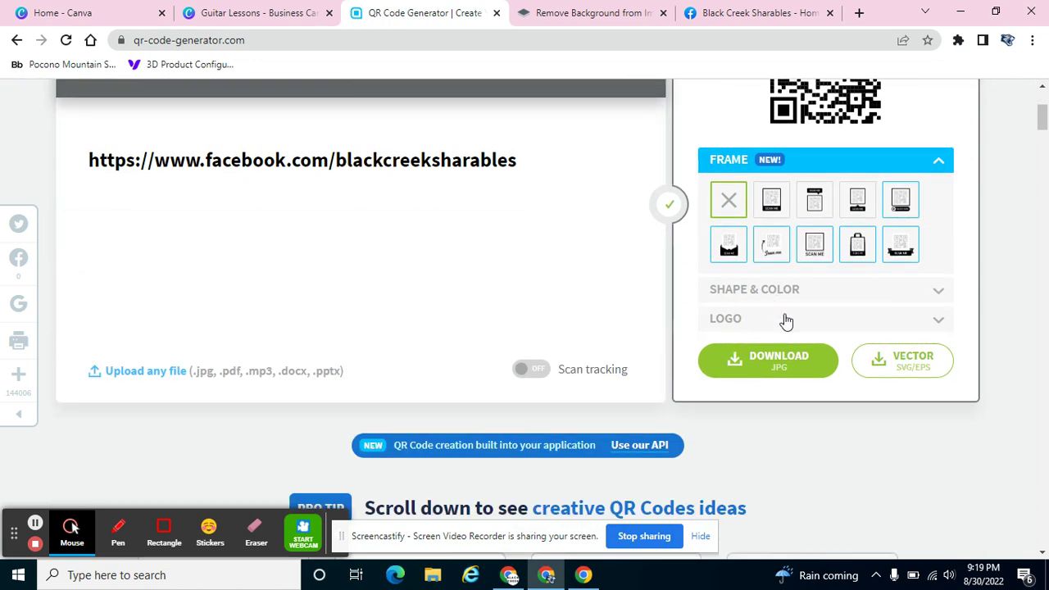
scroll(784, 320, "up", 3)
scroll(908, 278, "down", 2)
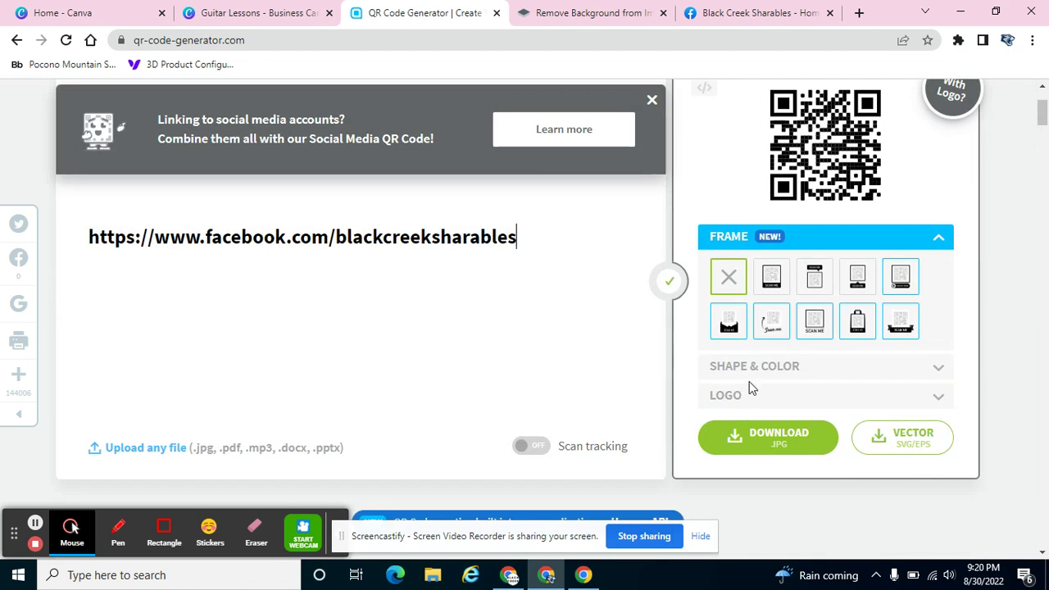
left_click(766, 439)
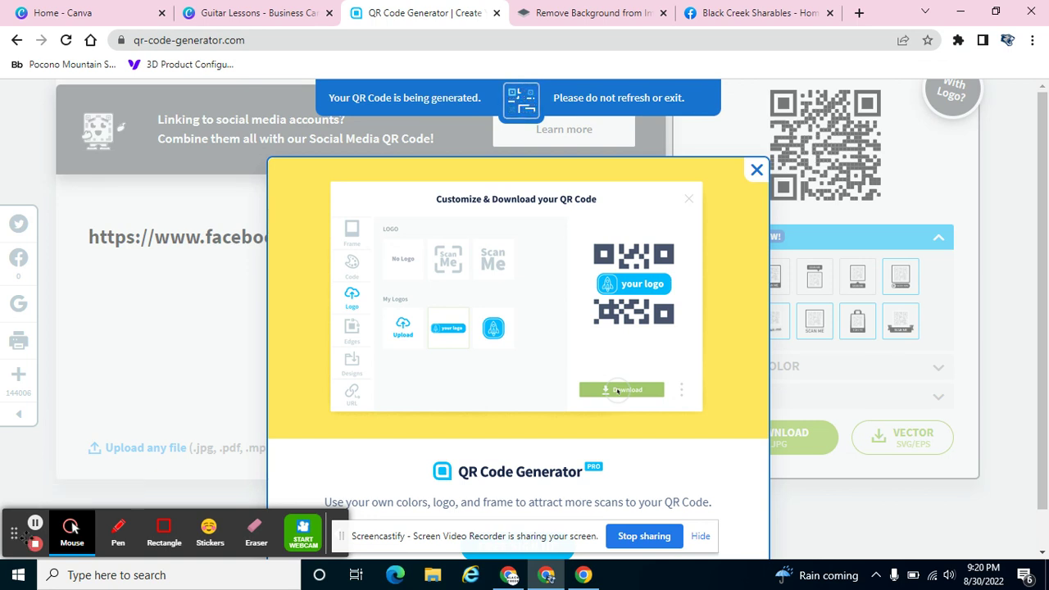
left_click_drag(14, 533, 72, 506)
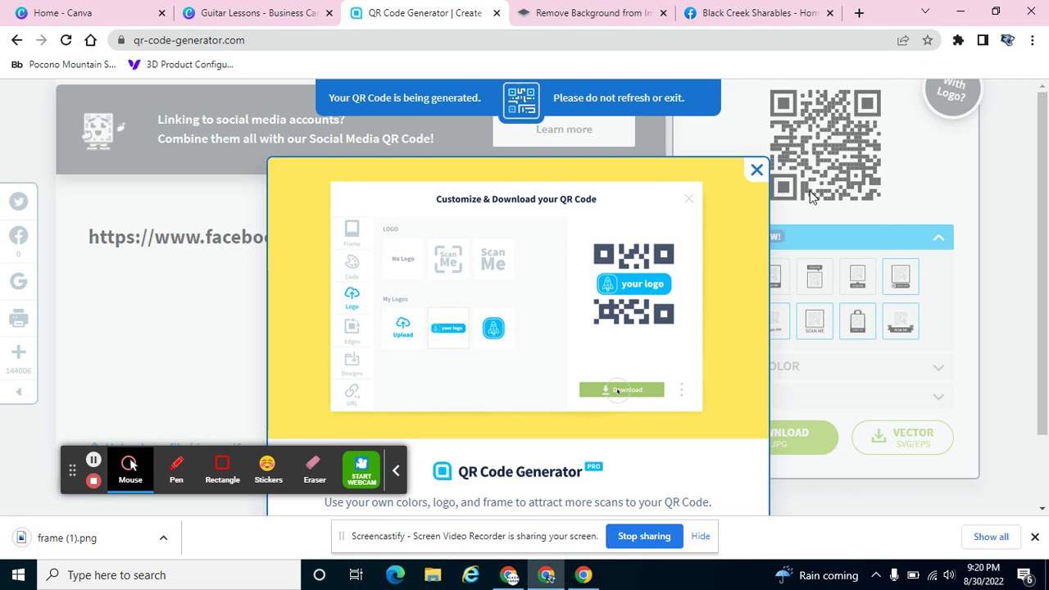
left_click(756, 170)
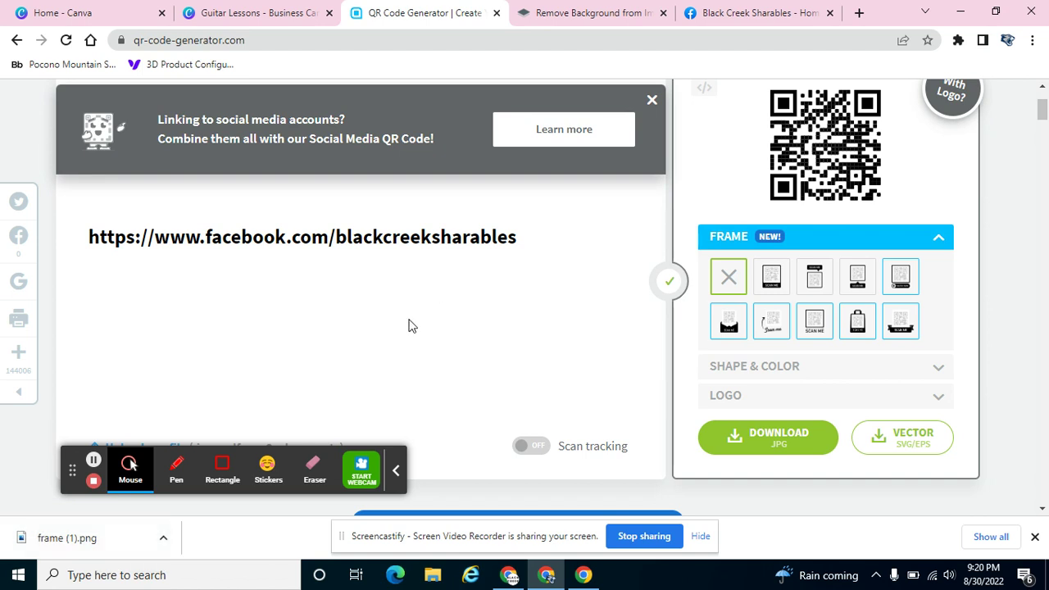
Return to the Guitar Lessons design in Canva and search templates for 'frames'.
left_click(251, 13)
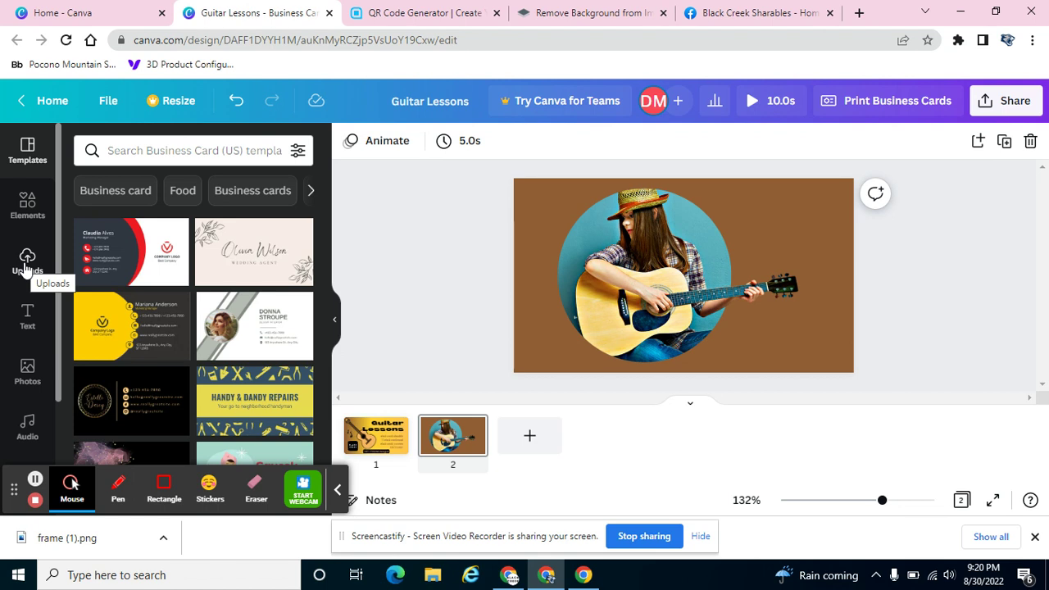
left_click(147, 150)
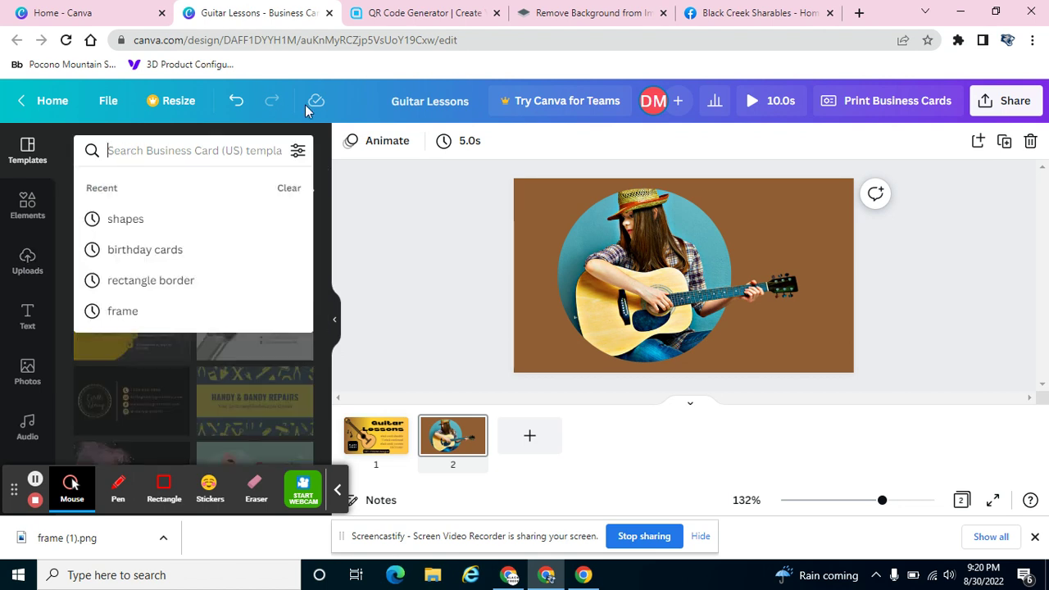
type("frames")
key("Return")
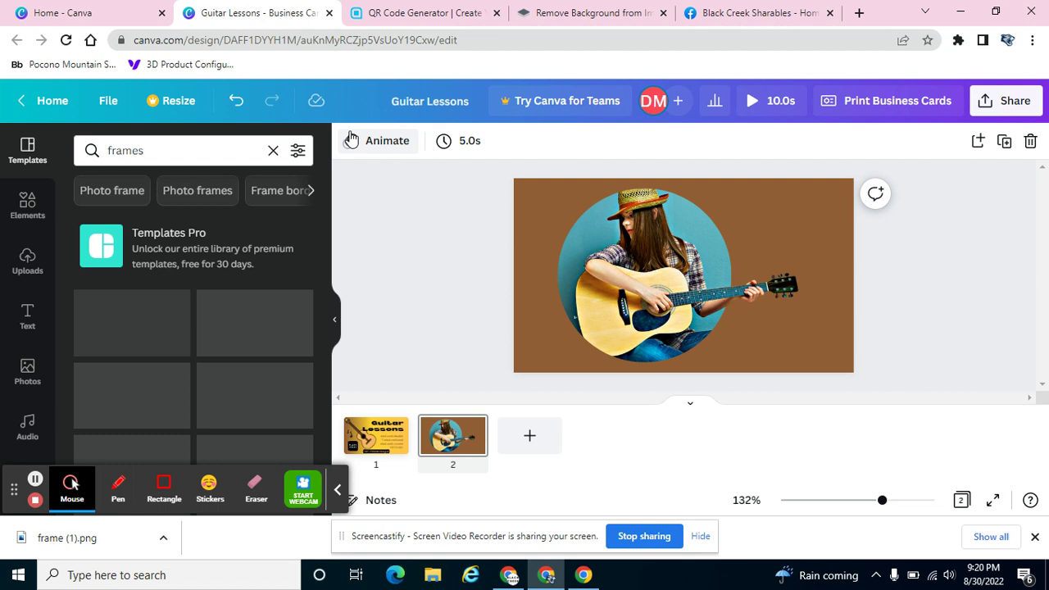
Search Elements for 'frame' and browse the frame graphics.
left_click(37, 214)
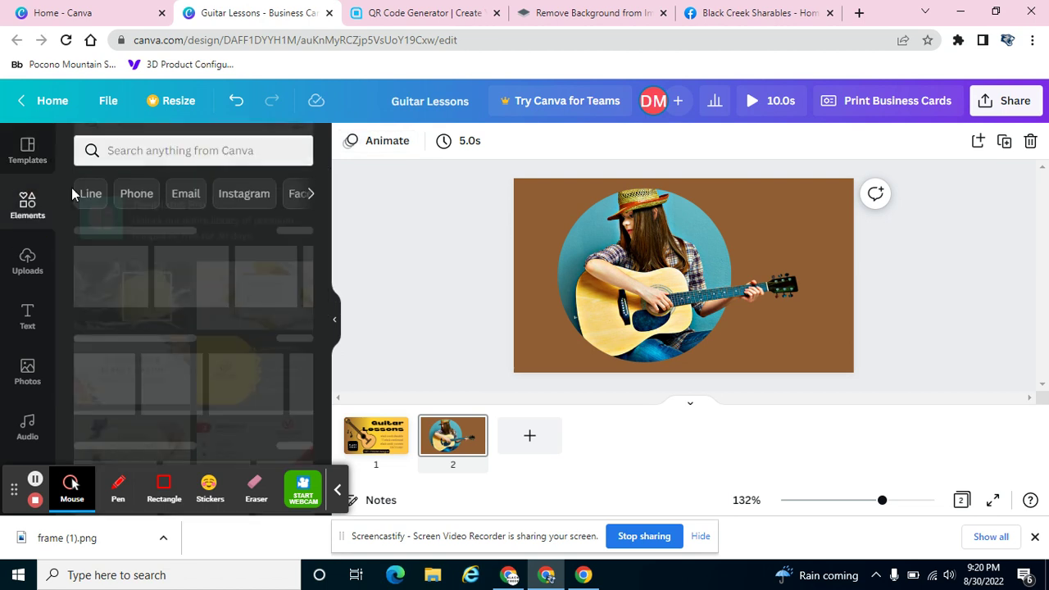
left_click(152, 151)
type("fra")
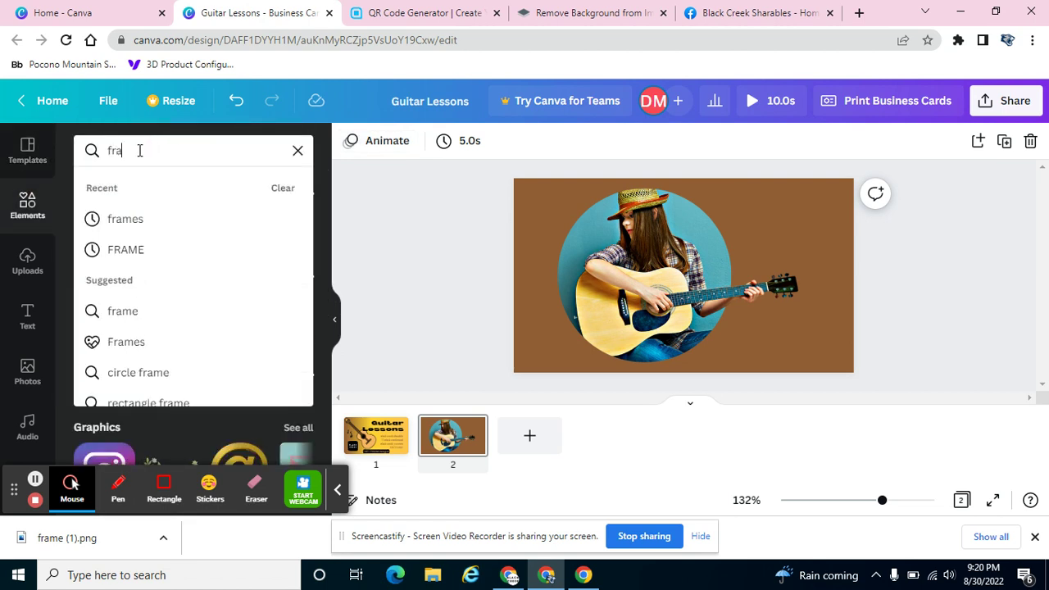
type("me")
key("Return")
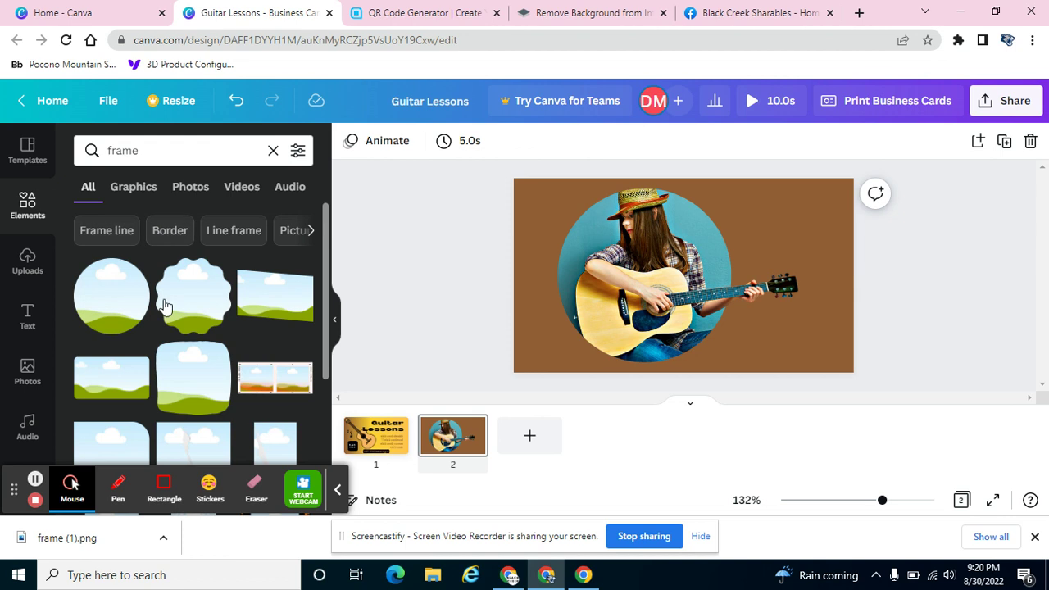
scroll(180, 335, "down", 1)
scroll(181, 334, "down", 1)
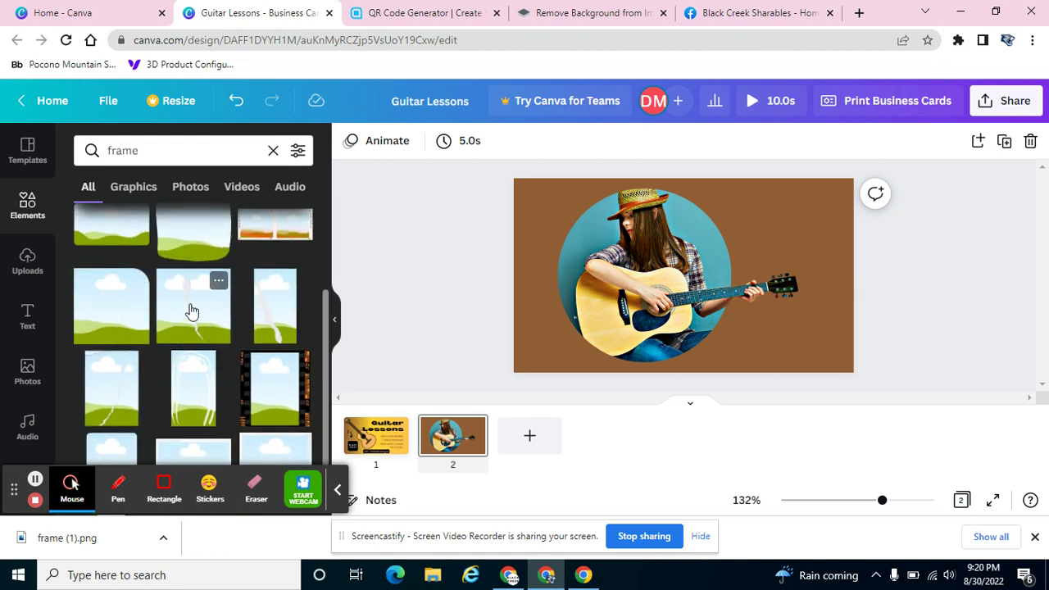
Add a square frame at the card's lower right and drop the uploaded QR code into it.
left_click(98, 301)
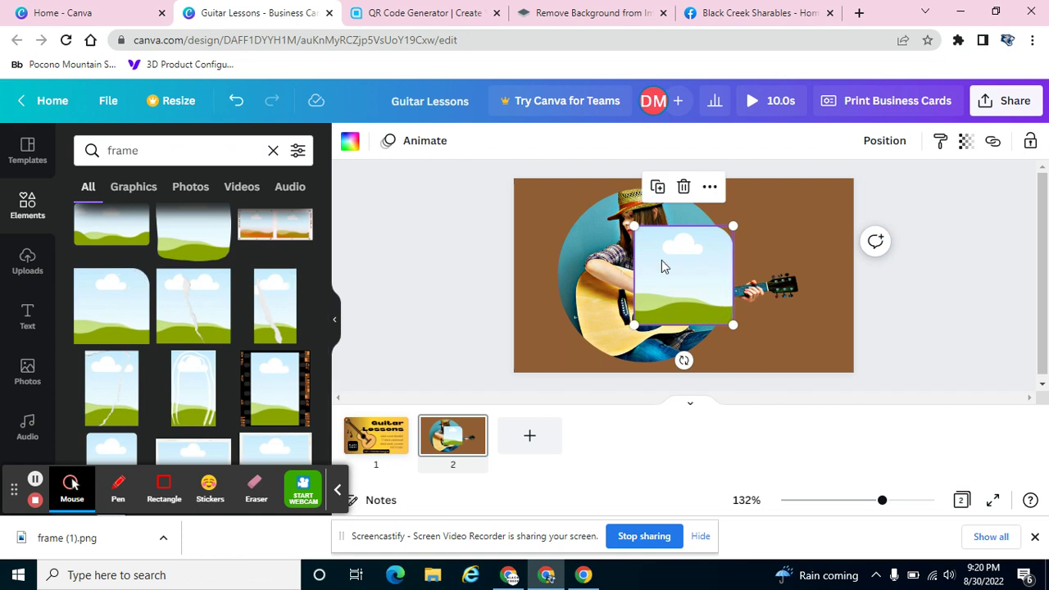
left_click_drag(634, 227, 774, 305)
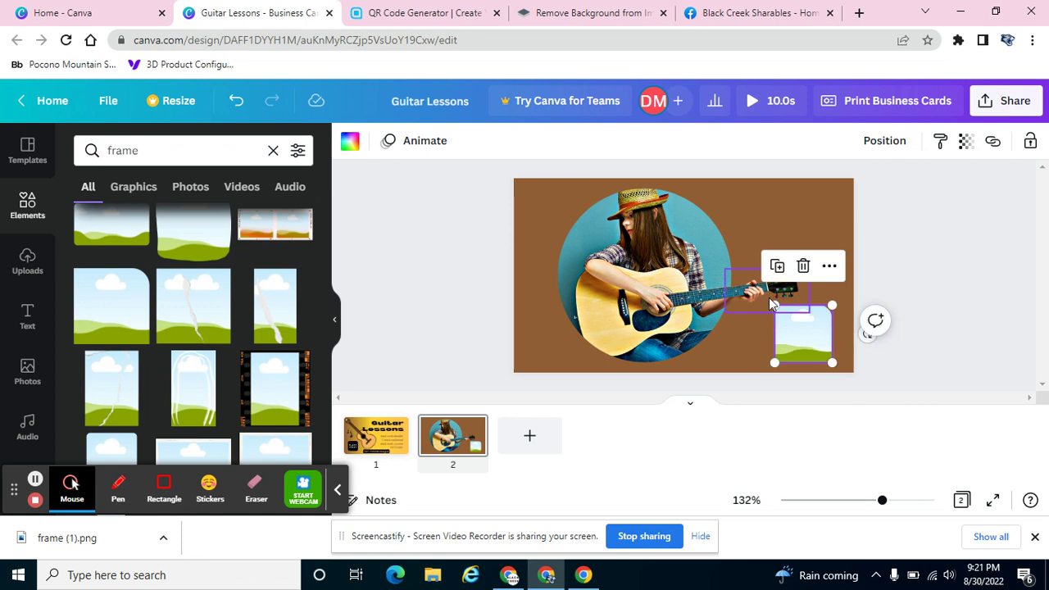
left_click(32, 277)
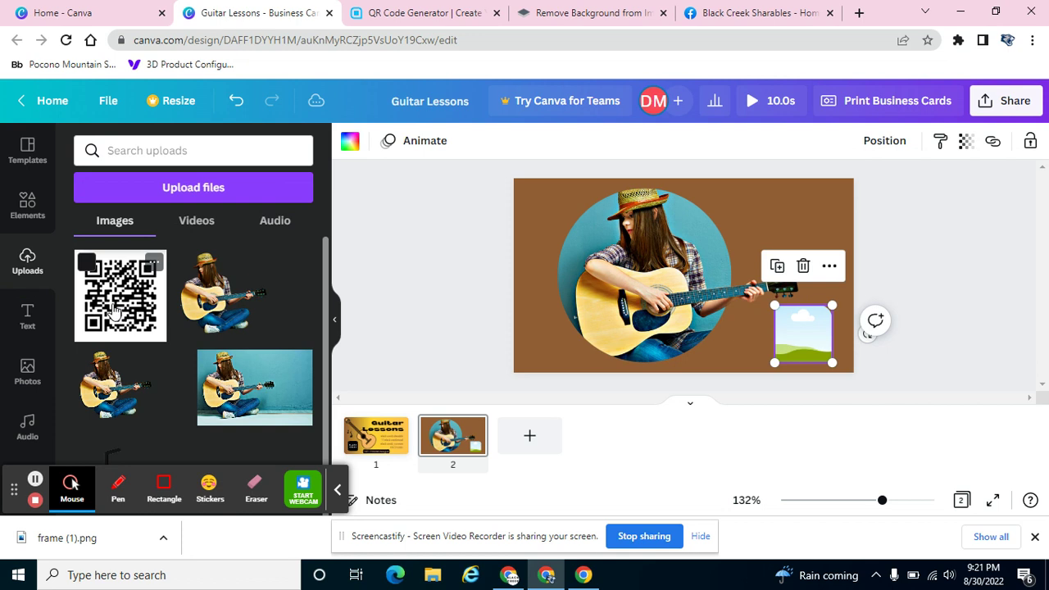
left_click(121, 308)
left_click_drag(121, 308, 802, 348)
Fine-tune the QR code's size and position inside the small frame.
left_click(472, 407)
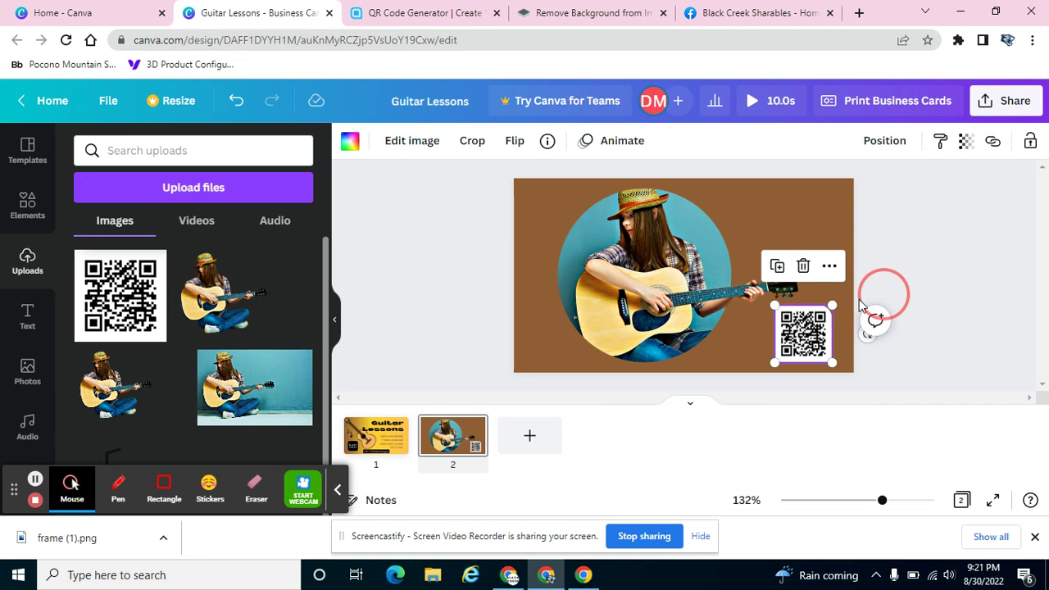
mouse_move(832, 305)
left_mouse_down()
mouse_move(817, 316)
mouse_move(829, 308)
left_mouse_up()
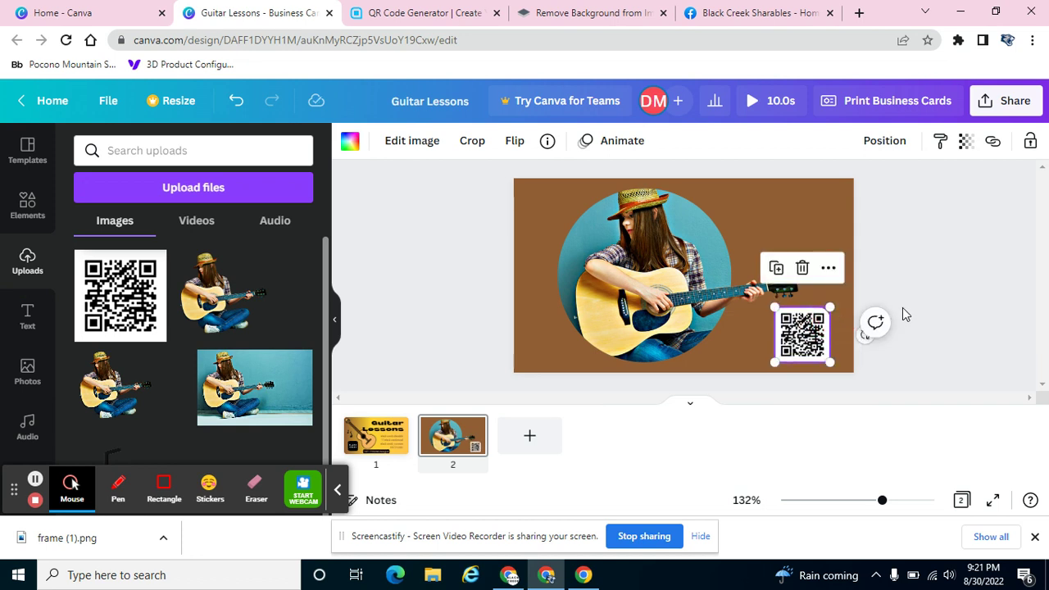
left_click(949, 270)
left_click(803, 338)
left_click_drag(804, 342, 795, 332)
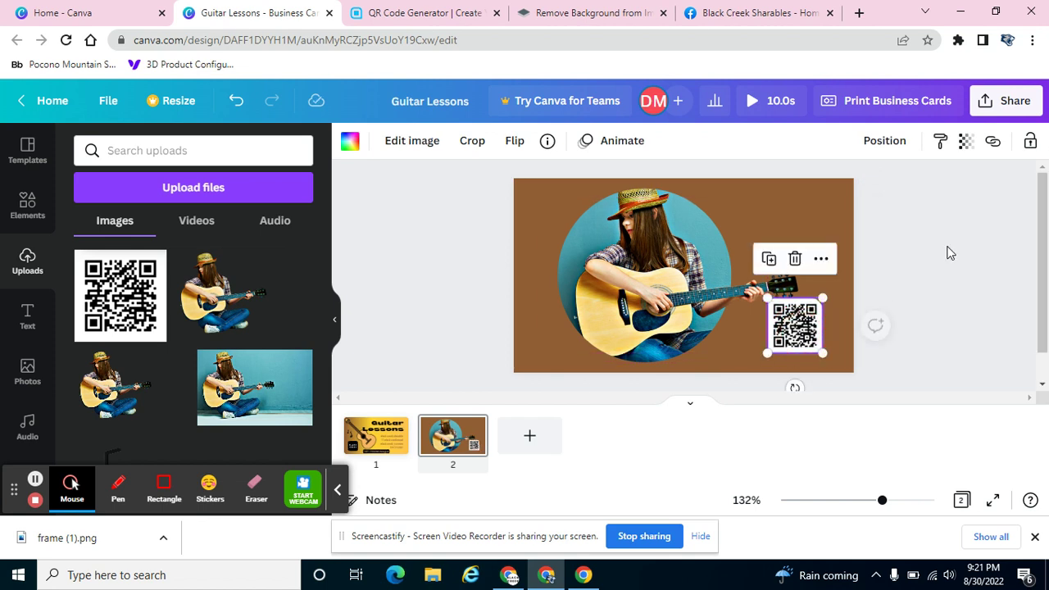
left_click(885, 211)
left_click(801, 326)
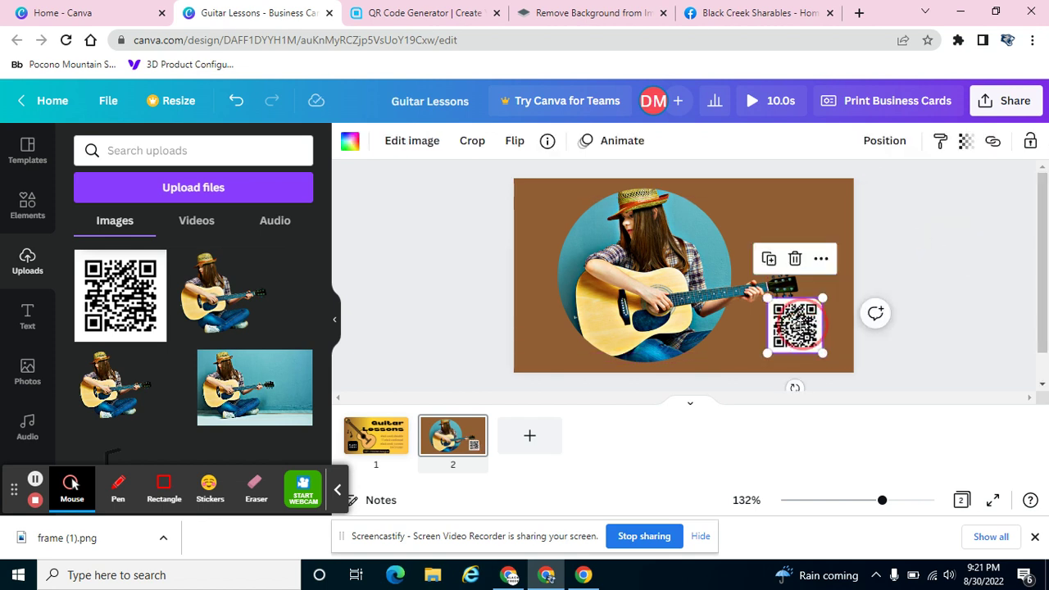
left_click(837, 315)
left_click(815, 315)
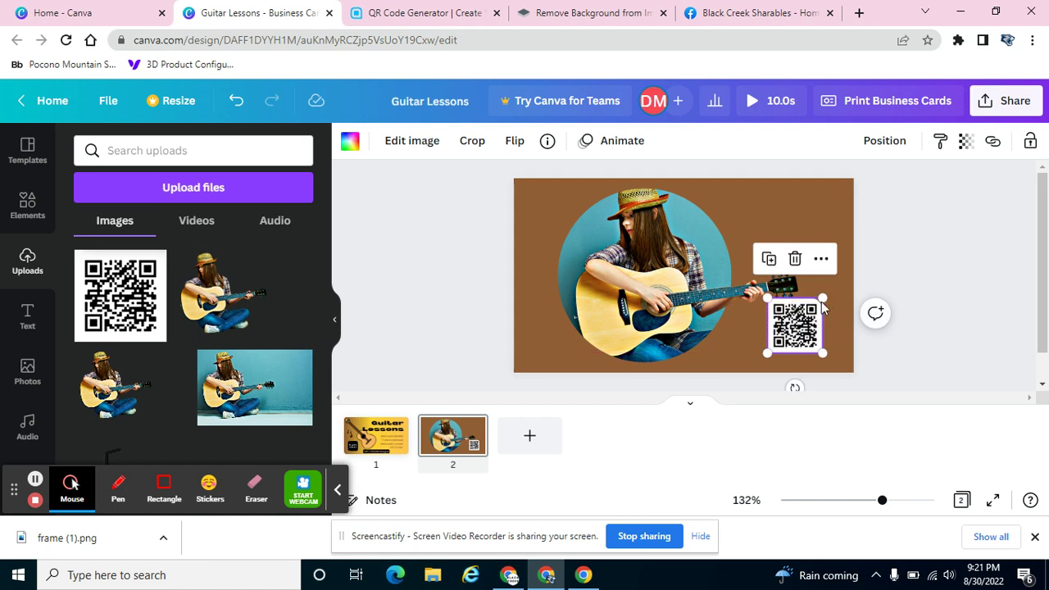
left_click_drag(814, 307, 815, 307)
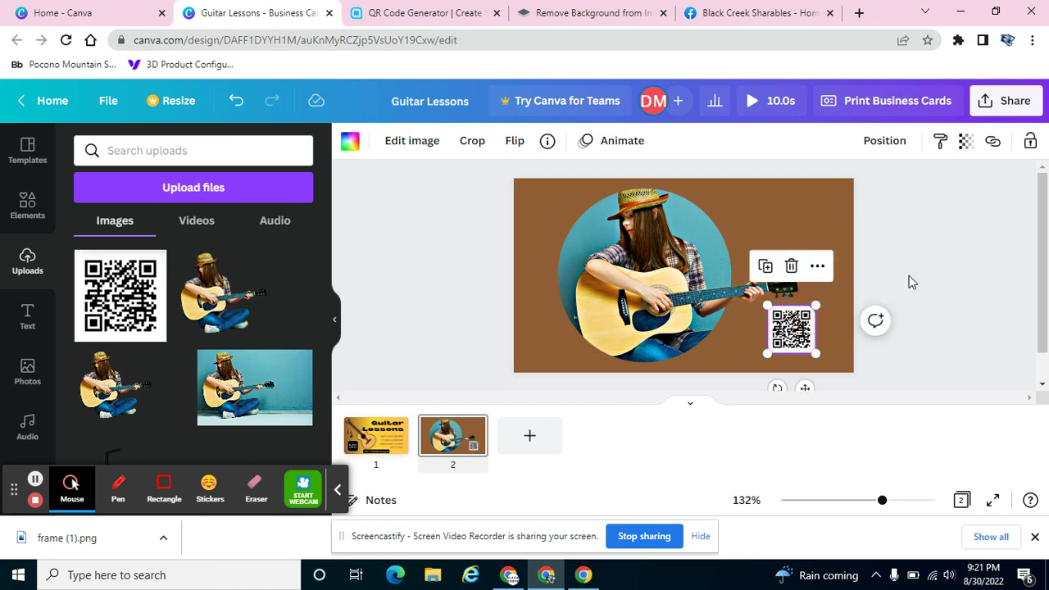
left_click(908, 277)
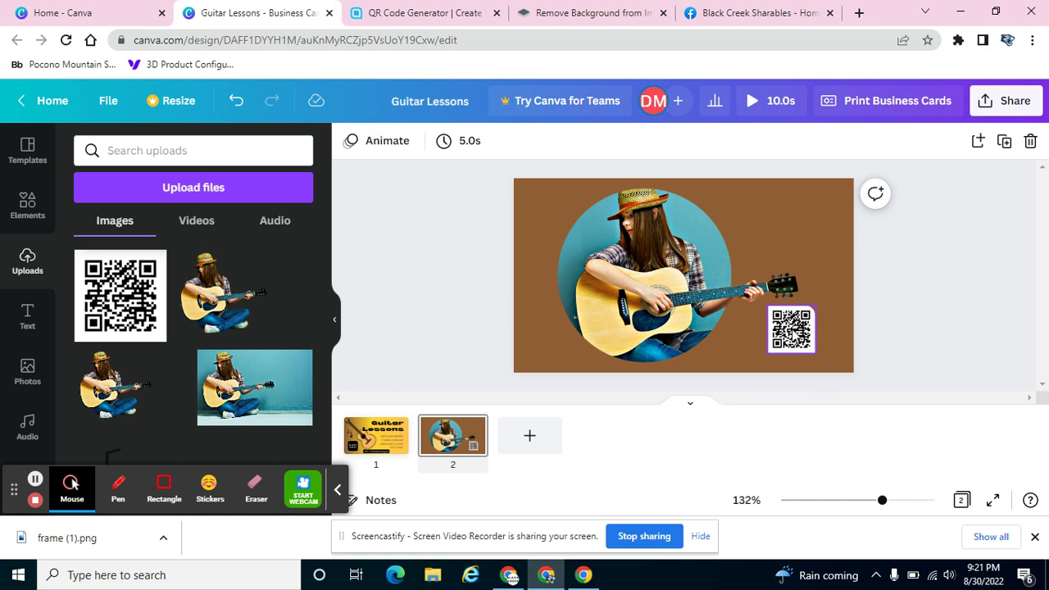
left_click(849, 287)
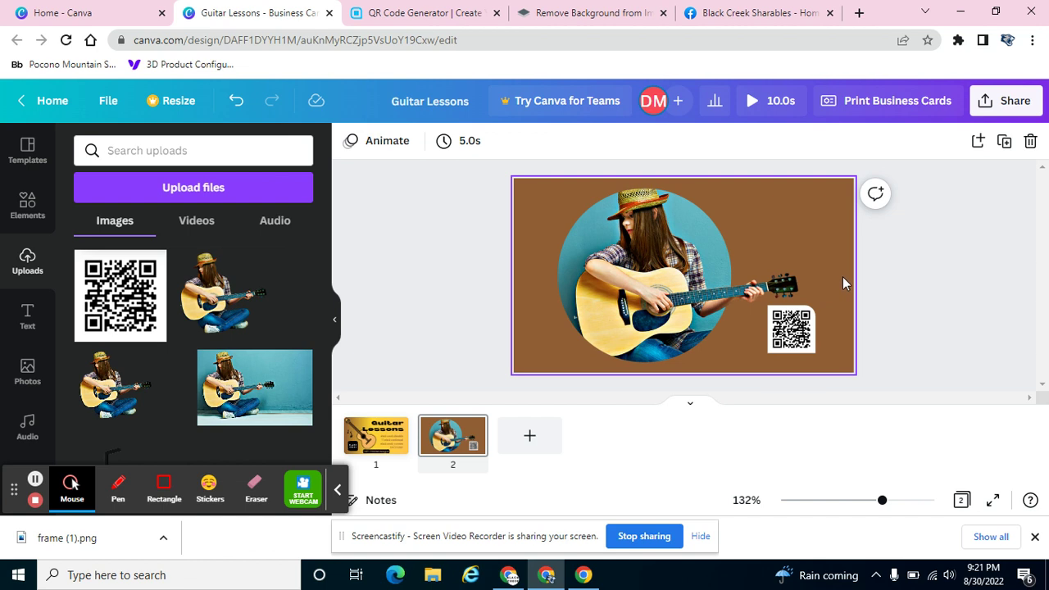
left_click(591, 12)
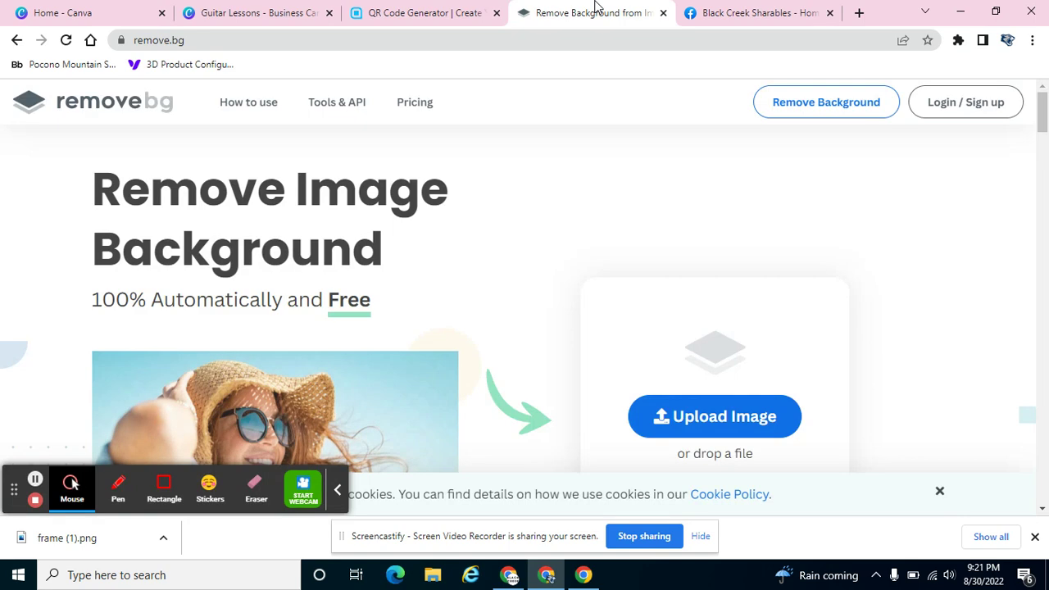
left_click(246, 12)
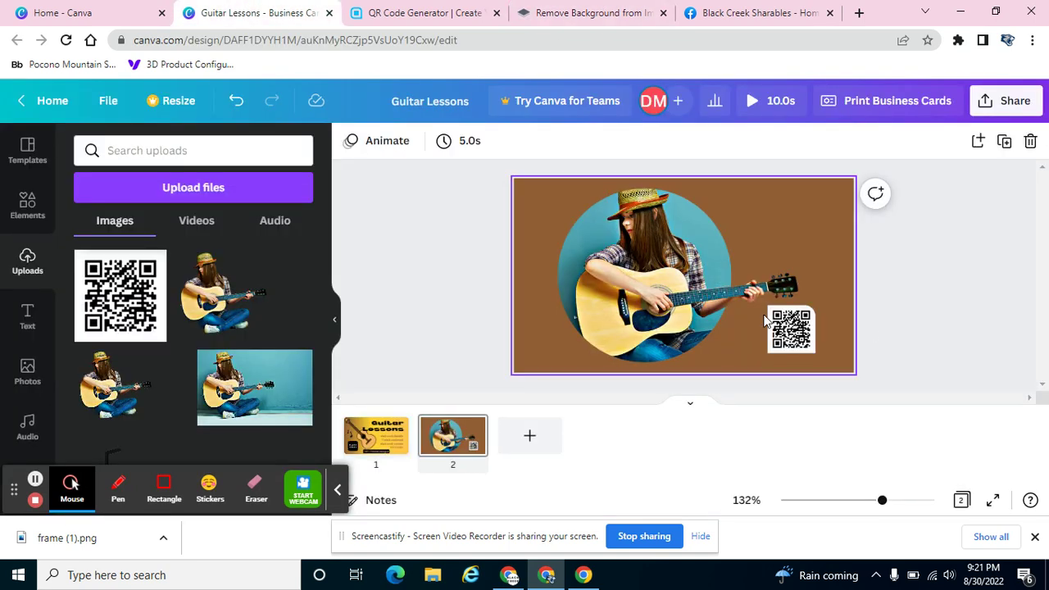